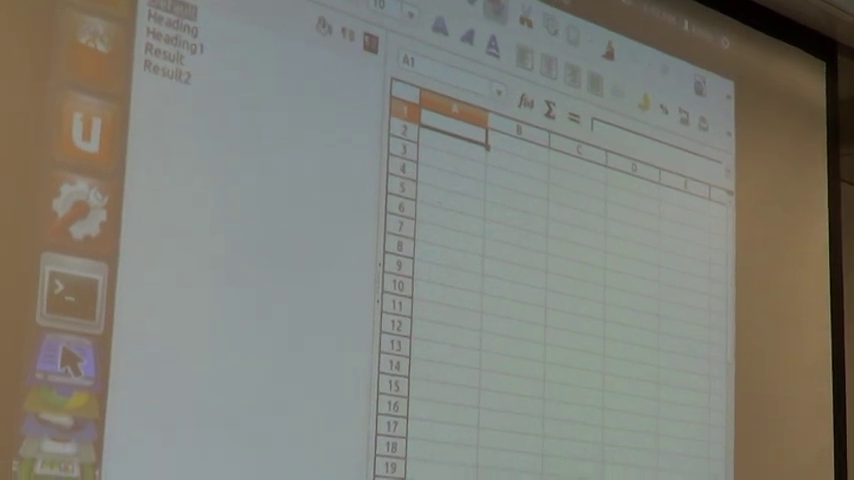
scroll(560, 300, right, 3)
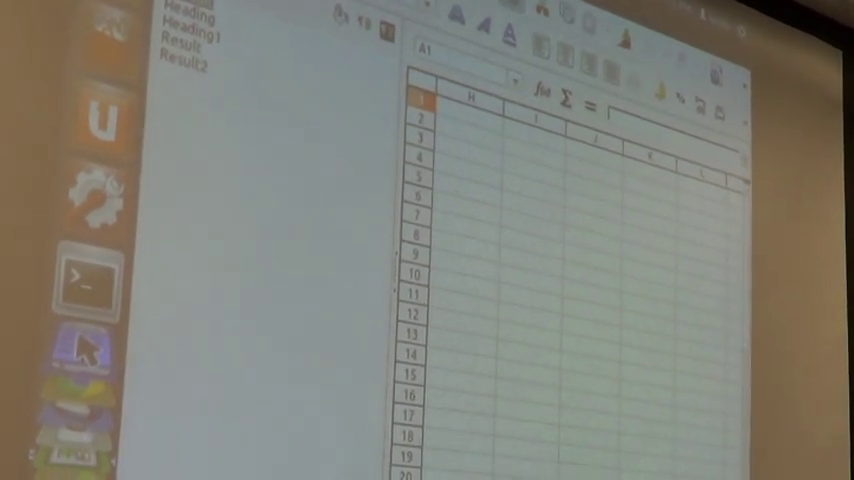
scroll(580, 280, right, 5)
scroll(580, 280, right, 4)
scroll(580, 280, right, 5)
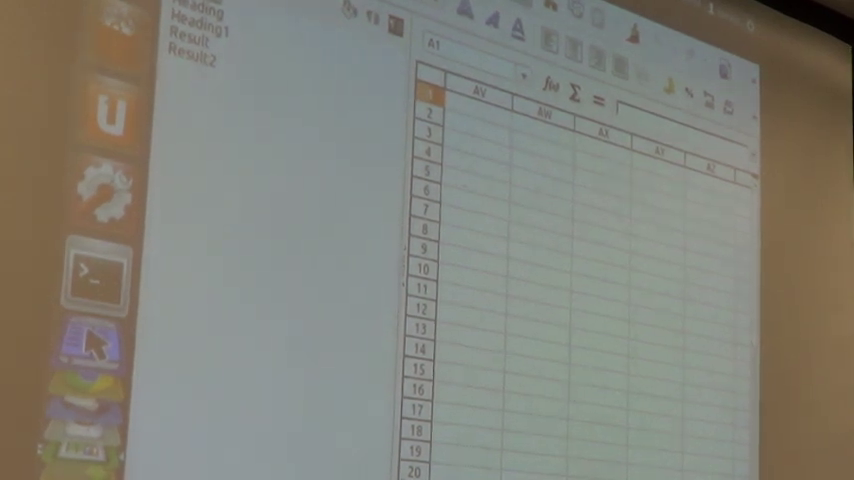
Move the selection through B2, A4 and C6, return to A1, and open the Format menu
key(ctrl+Home)
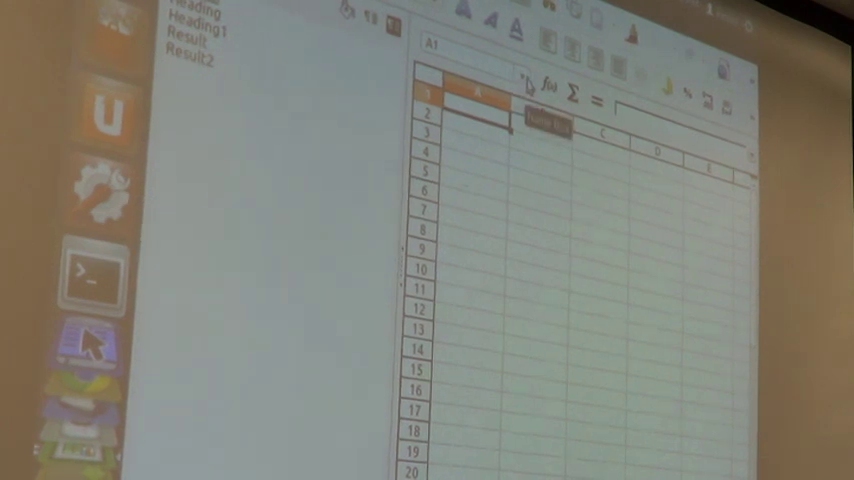
click(535, 152)
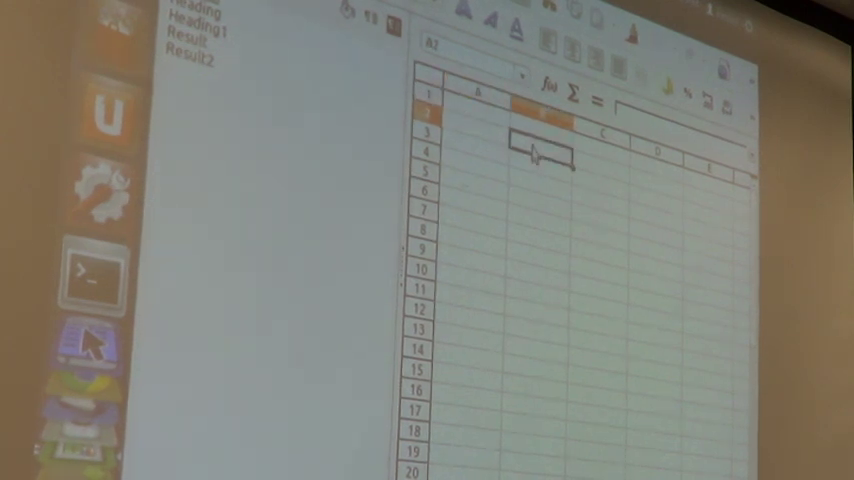
click(490, 172)
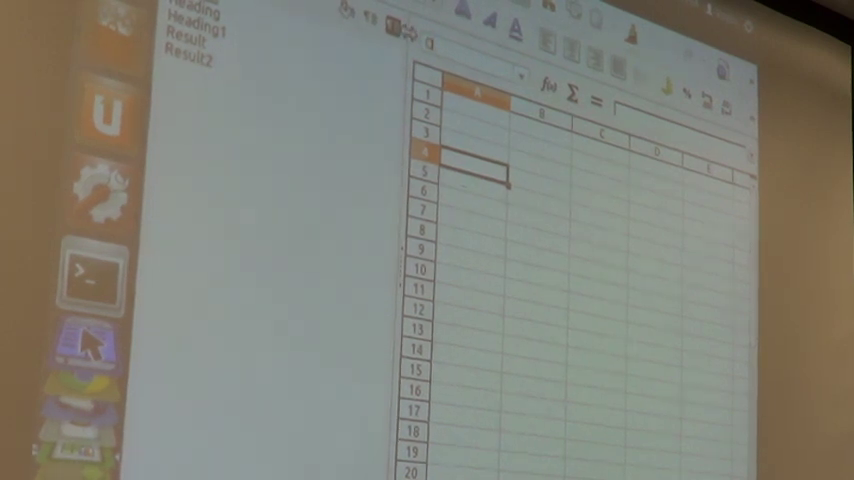
key(Right)
key(Right)
key(Down)
key(Down)
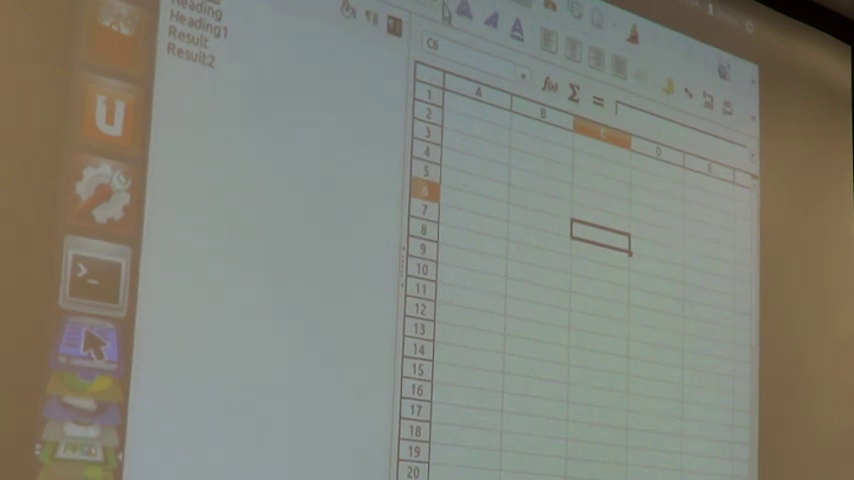
click(465, 116)
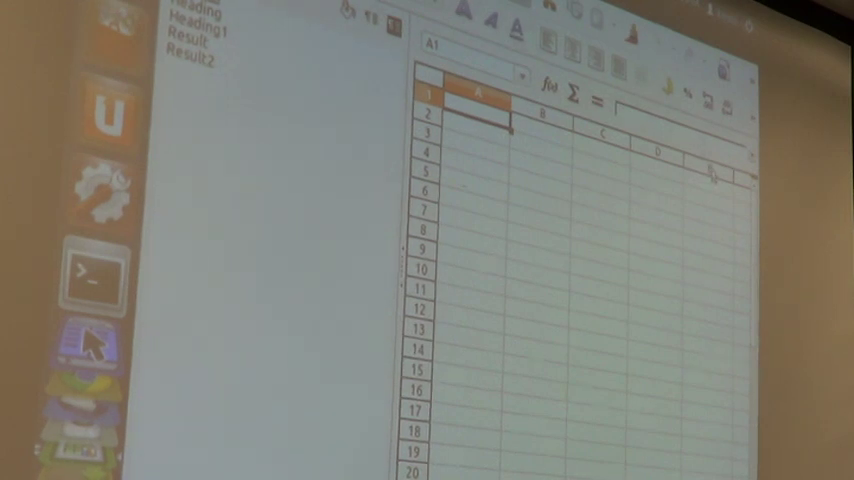
key(alt+o)
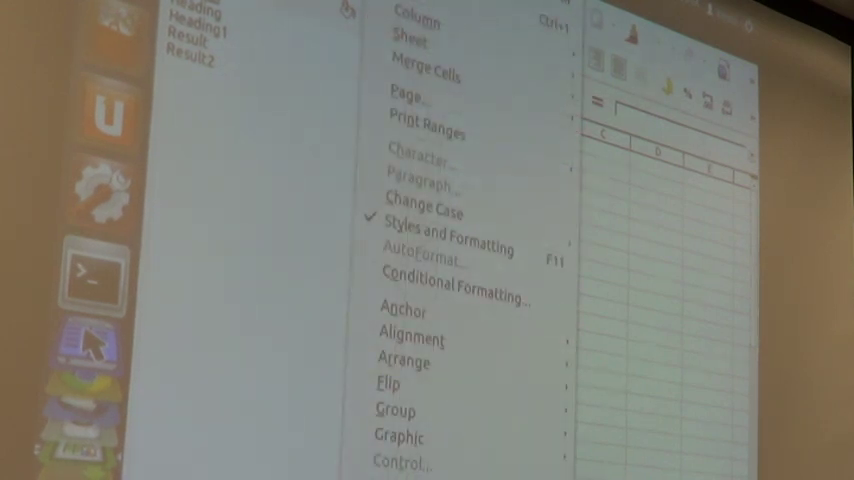
Open Format Cells, browse All and User-defined, then pick the two-decimal 0.00 Number format
key(Down)
key(Return)
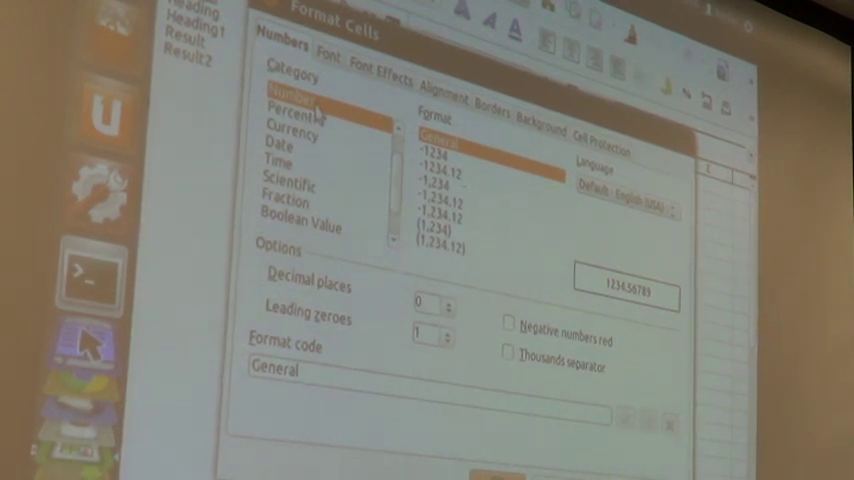
drag(400, 205, 400, 162)
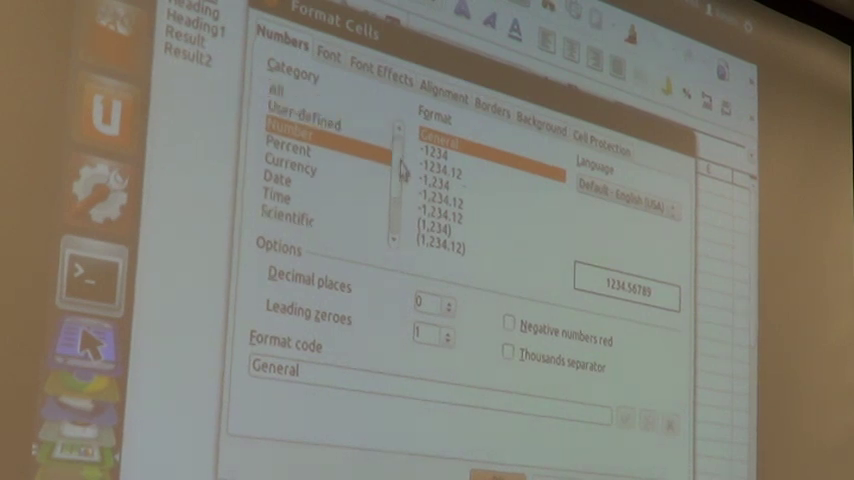
click(292, 95)
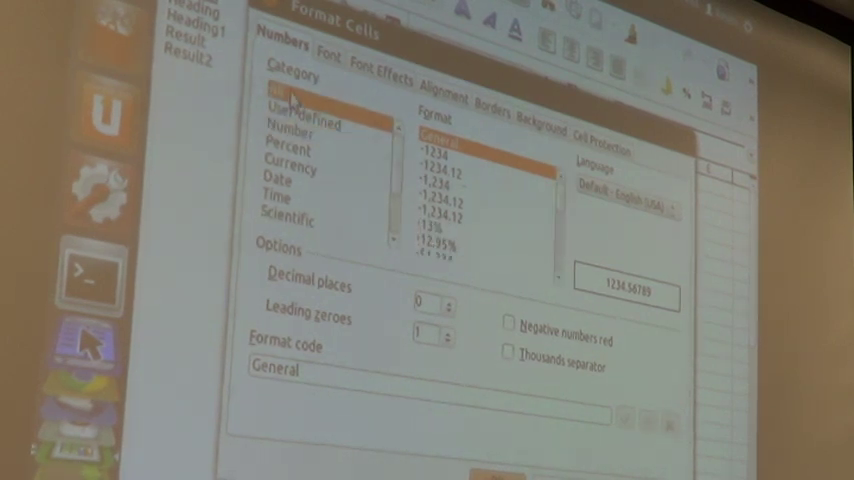
click(324, 124)
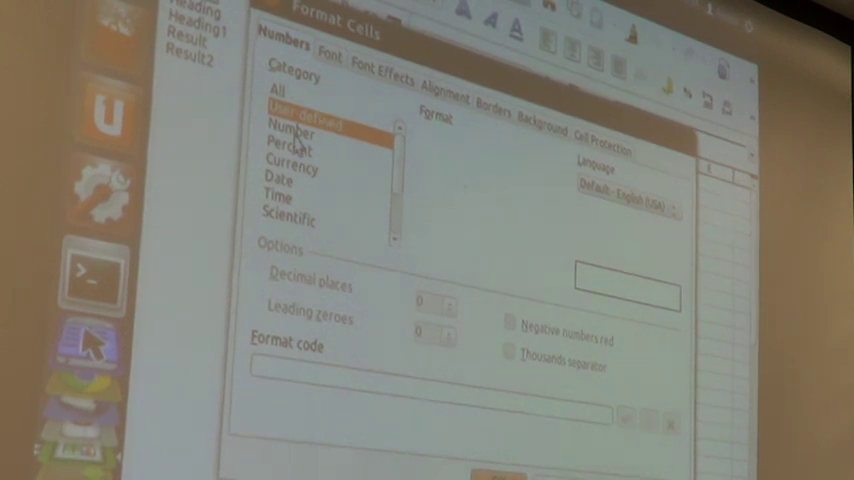
click(297, 140)
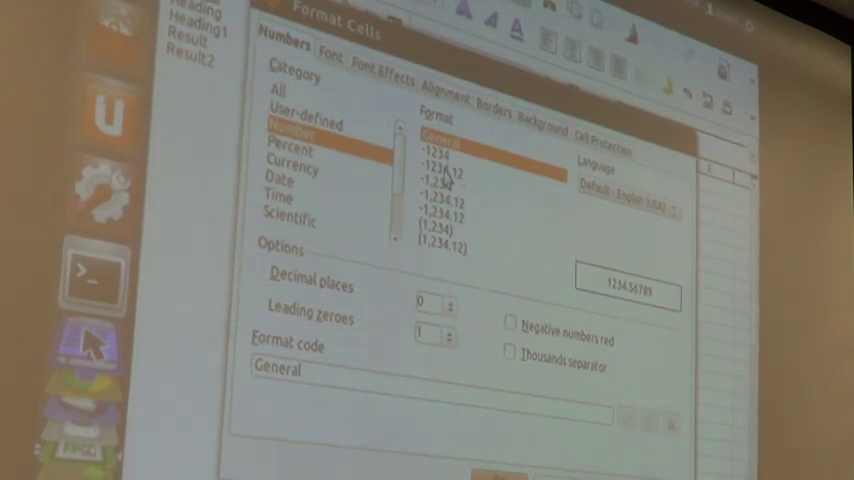
click(447, 172)
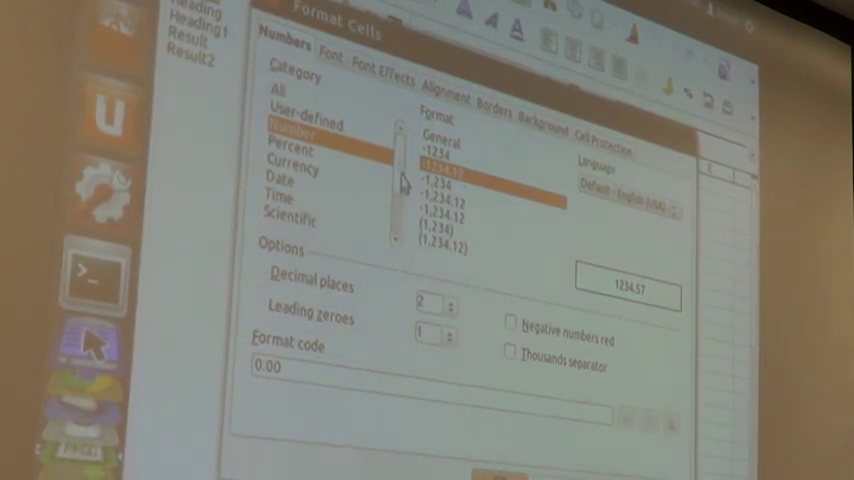
Preview the Percent and Currency format categories
click(312, 158)
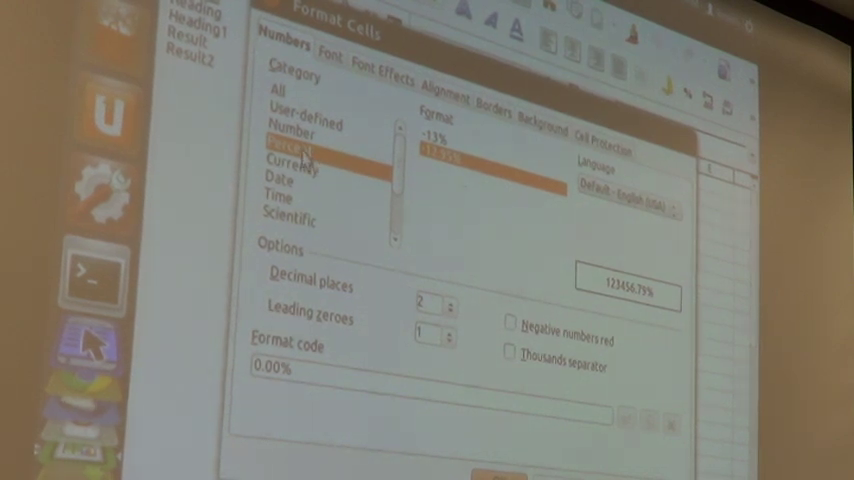
click(310, 182)
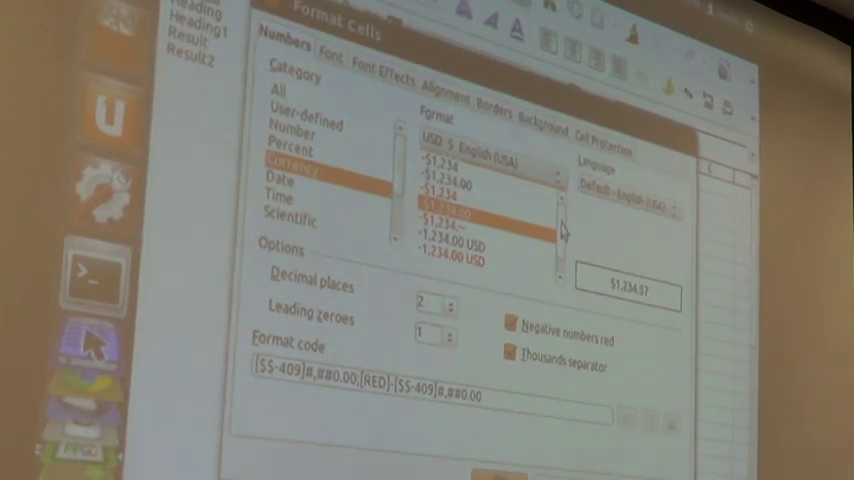
Preview the Date formats, then switch to the Time category
click(298, 186)
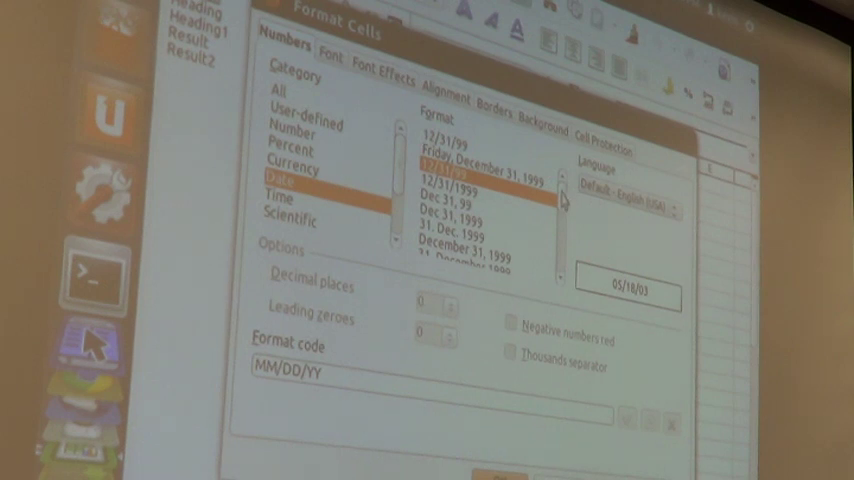
scroll(562, 206, down, 2)
drag(562, 210, 562, 238)
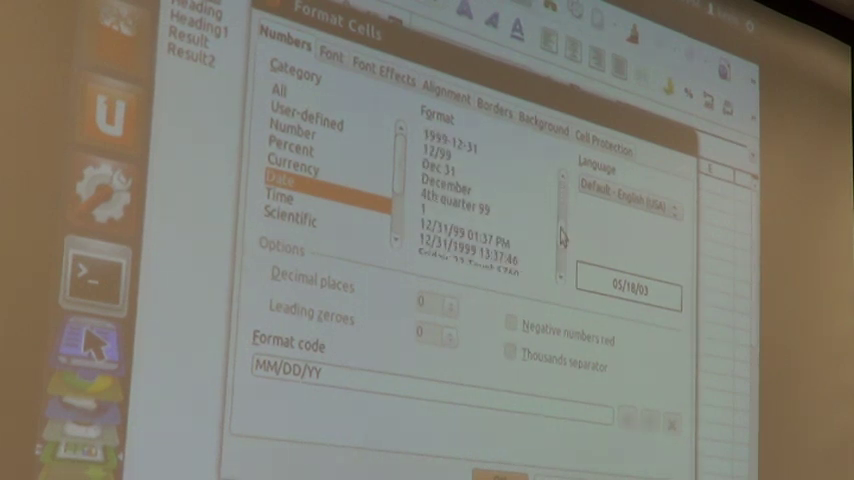
click(282, 197)
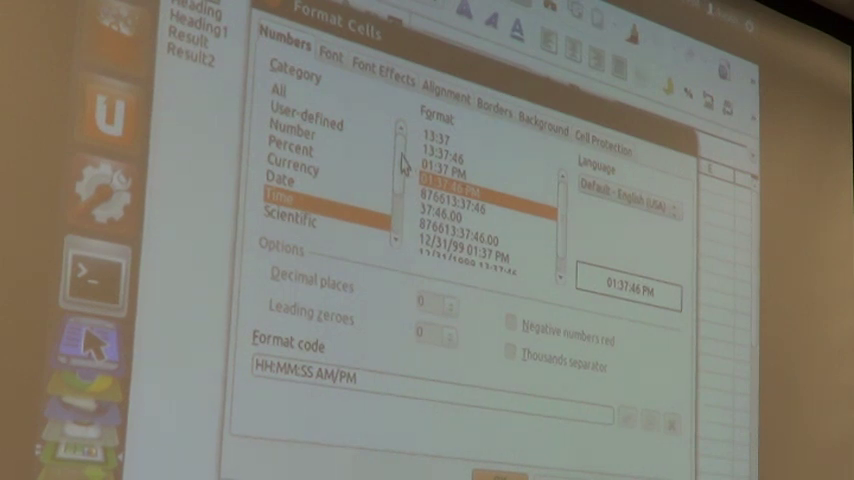
drag(400, 162, 400, 222)
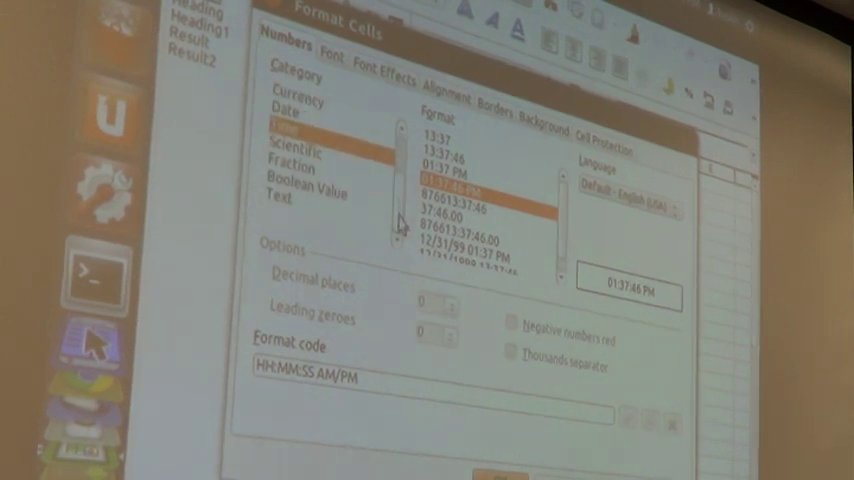
Select the Scientific category, showing format code 0.00E+000
click(300, 150)
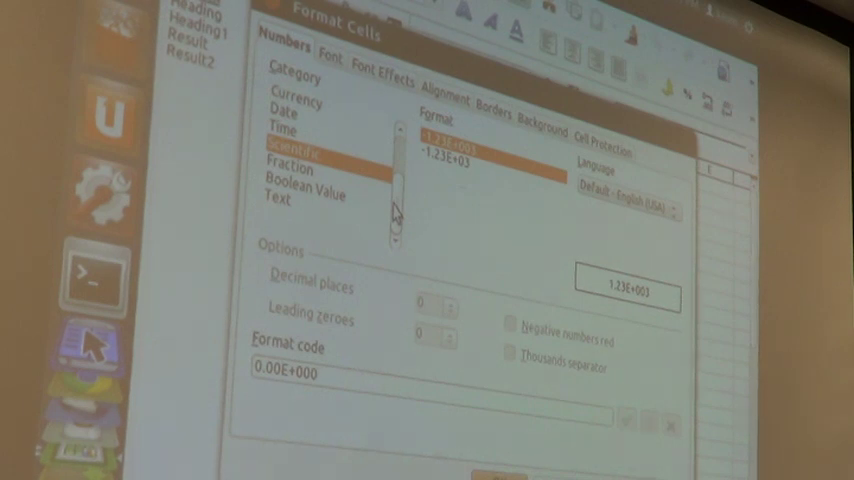
Preview the Fraction and Boolean Value formats, then select the Text category (@)
click(290, 170)
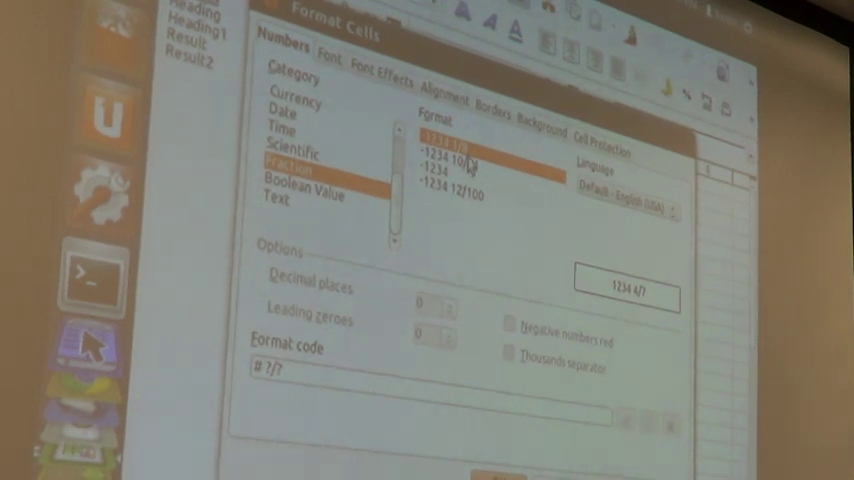
click(292, 188)
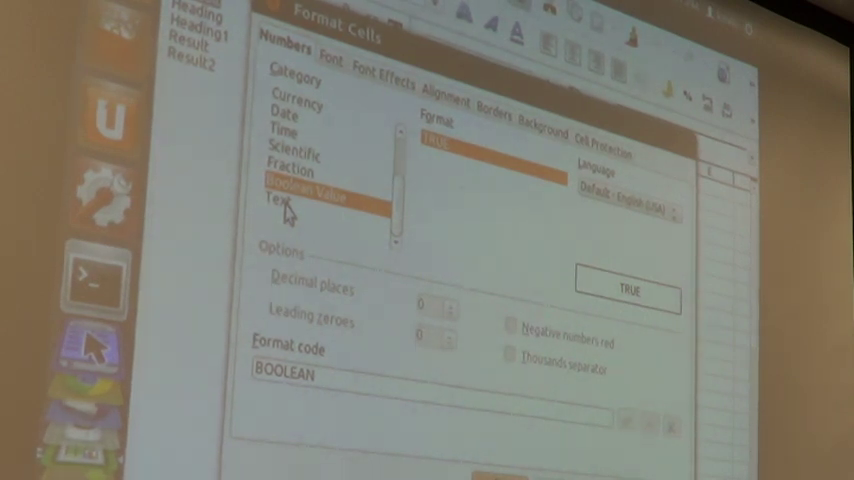
click(284, 203)
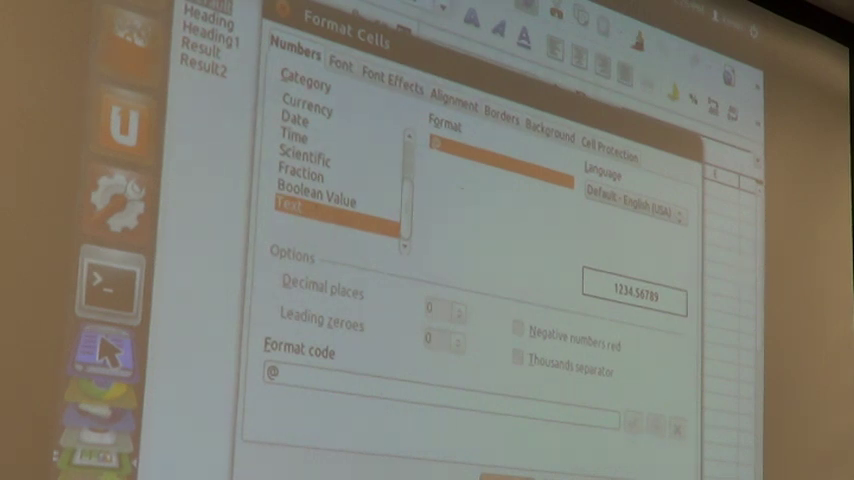
Apply the Text (@) format to A1 and close the dialog
key(Return)
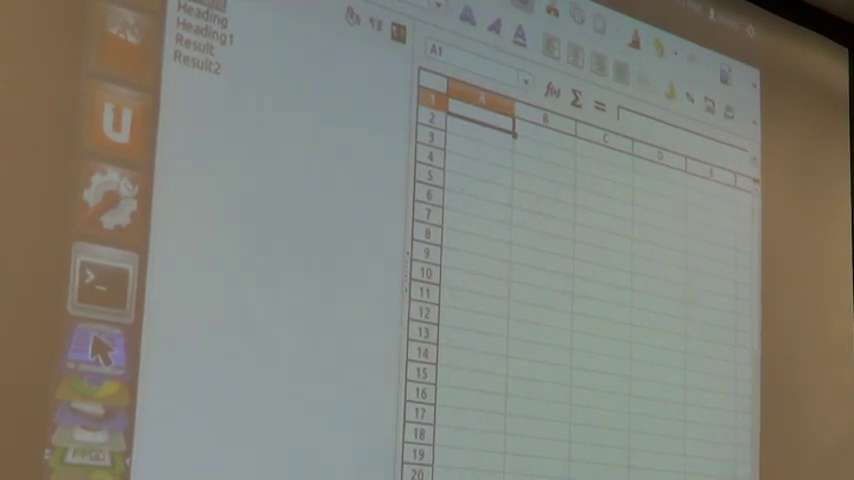
Open the Format menu with Alt+O
key(alt+o)
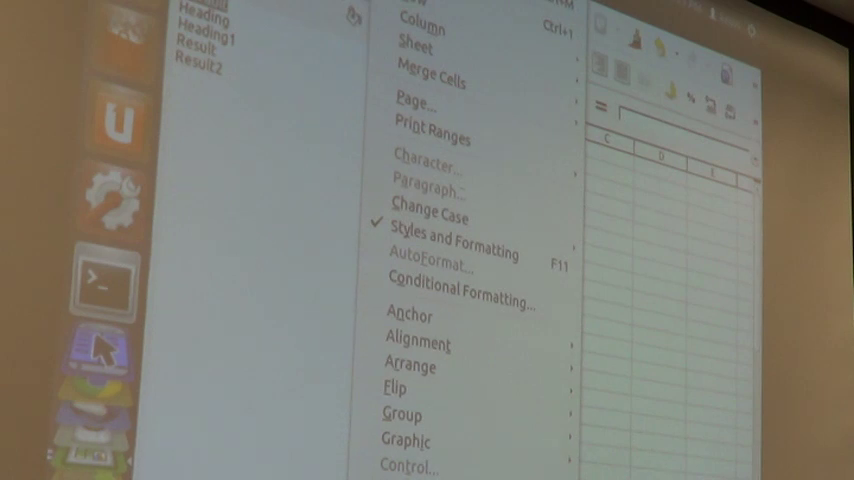
key(Down)
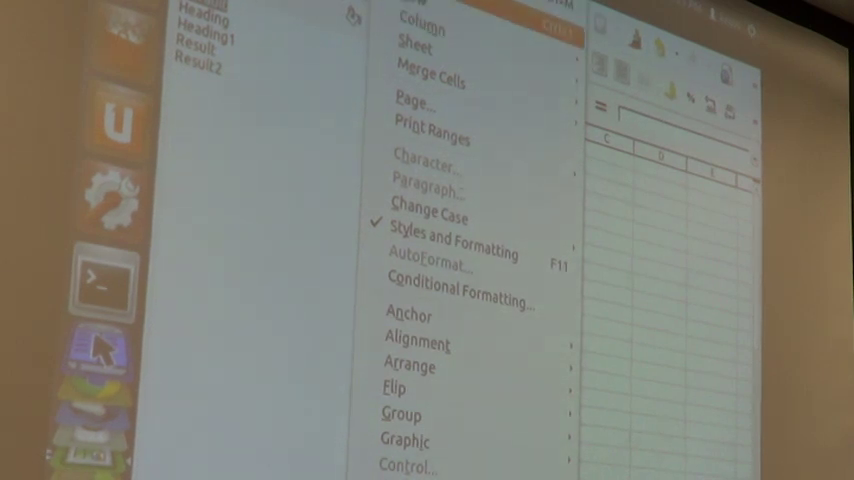
key(Right)
key(Escape)
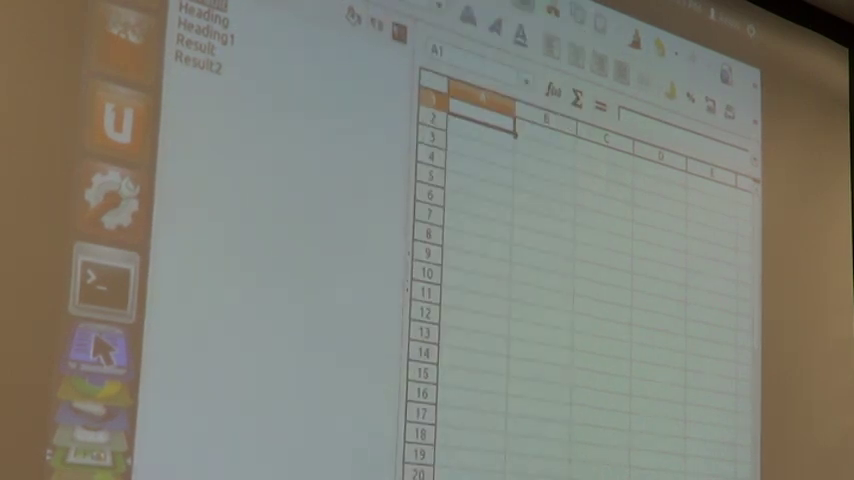
key(alt+o)
key(Down)
key(Right)
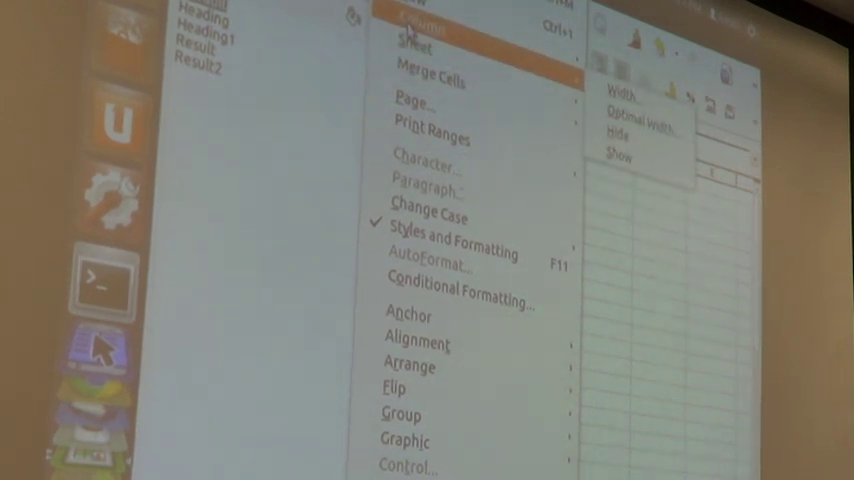
key(Right)
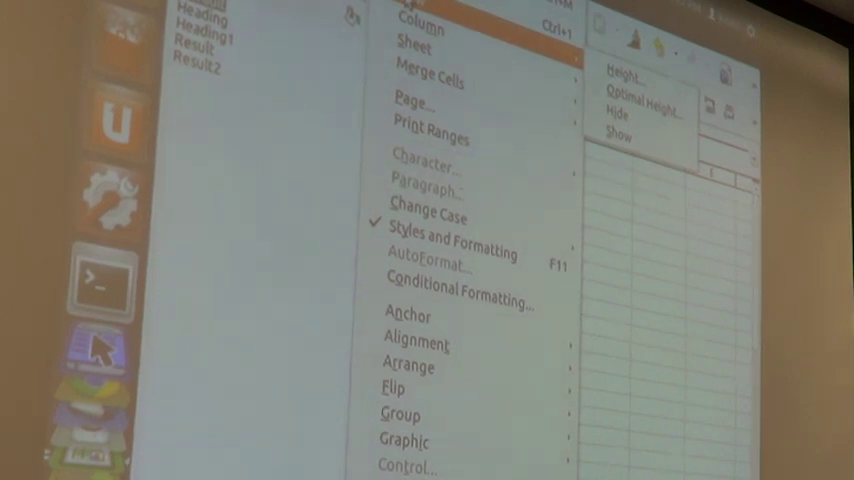
key(Escape)
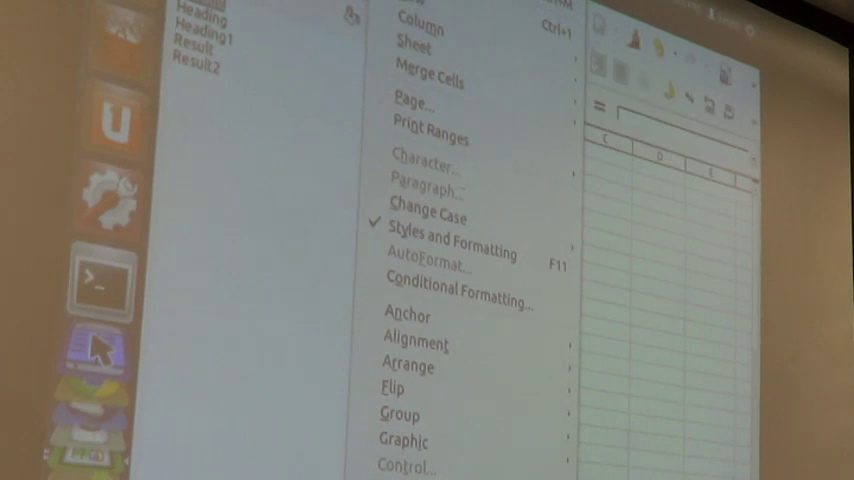
key(Escape)
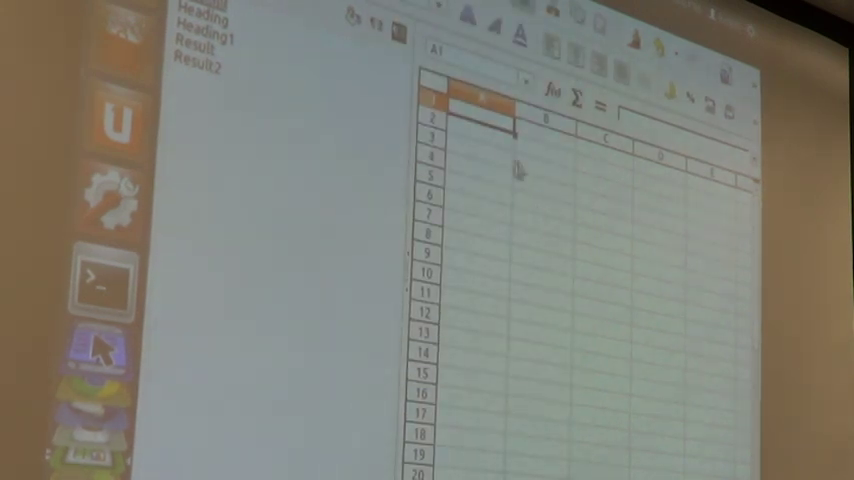
click(541, 120)
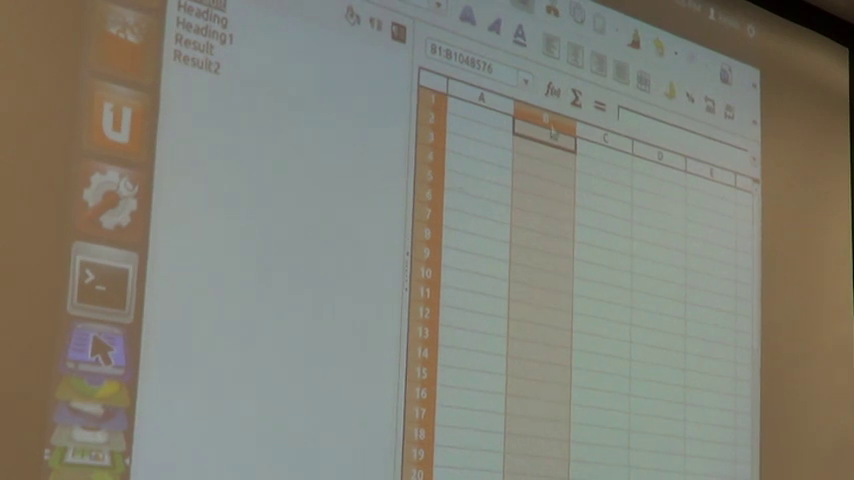
Apply the Text number category to column B through Format Cells
key(alt+o)
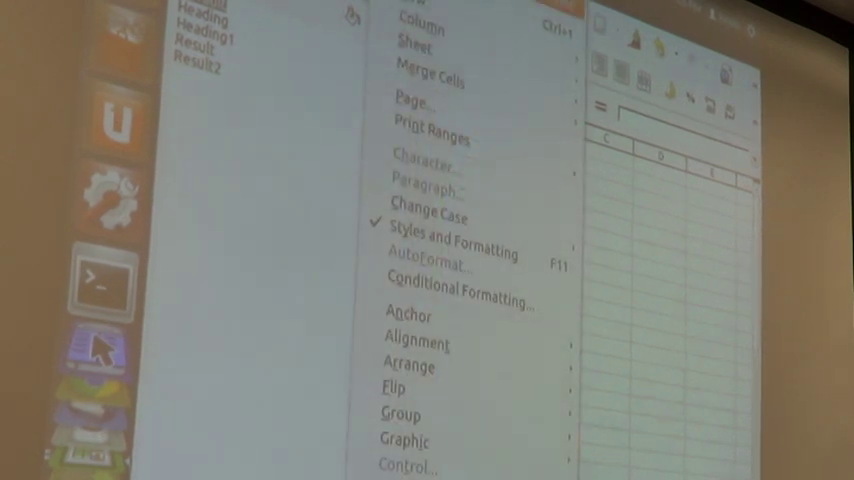
key(Return)
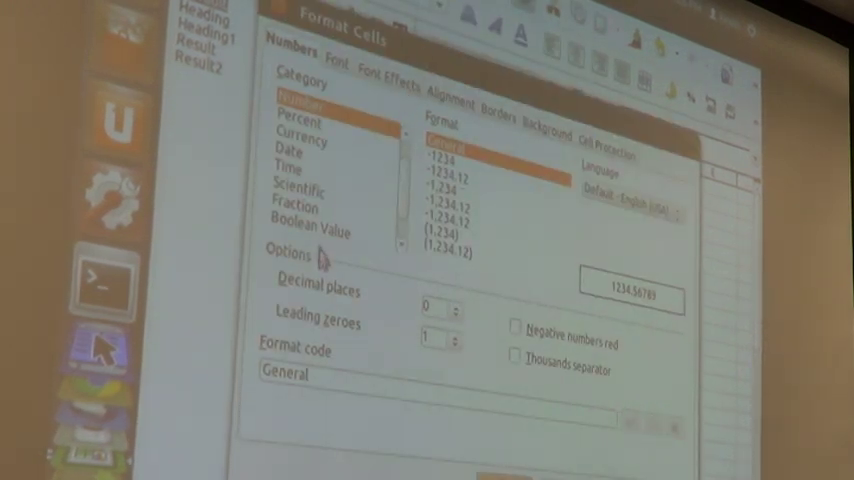
scroll(404, 164, up, 2)
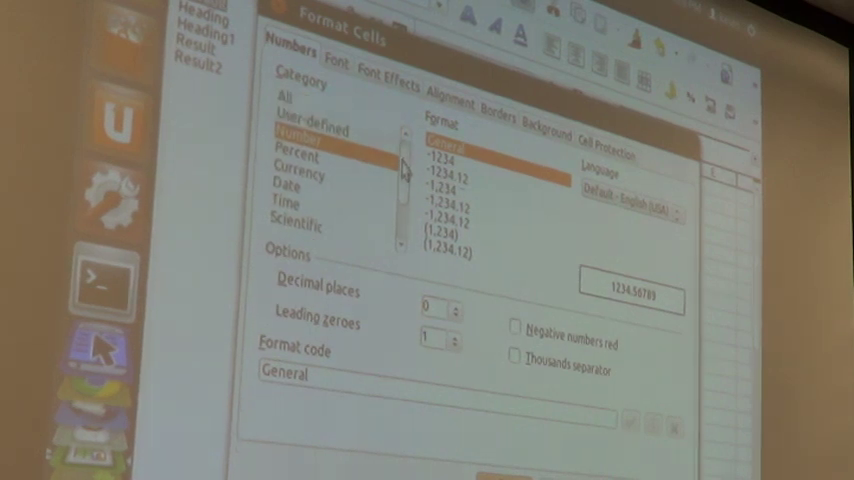
scroll(402, 190, down, 3)
click(287, 205)
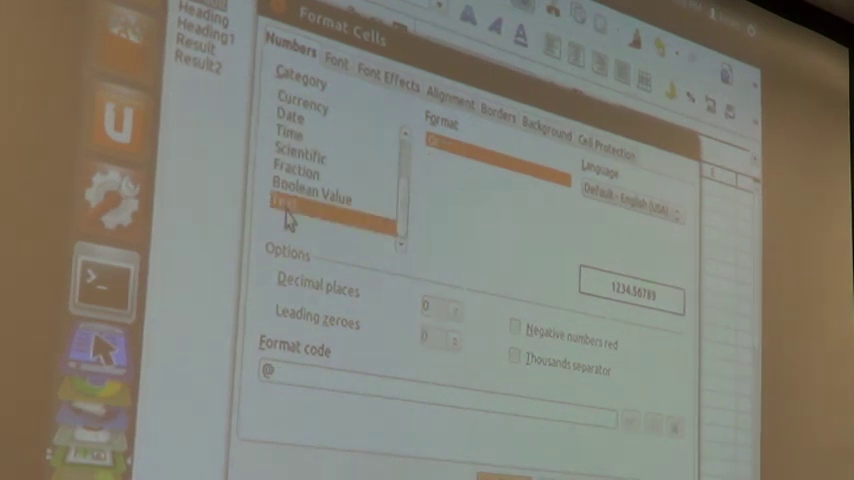
click(630, 445)
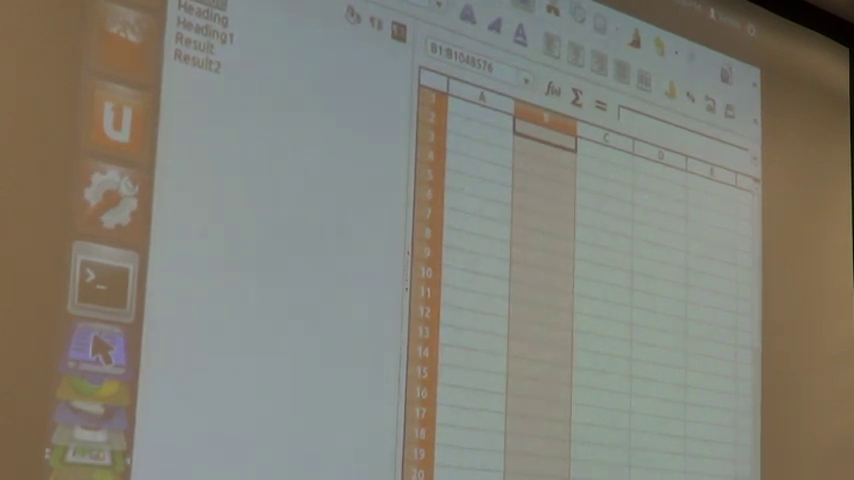
Enter 12 and 15 in column A, reselect A1, and open the Format menu
click(490, 122)
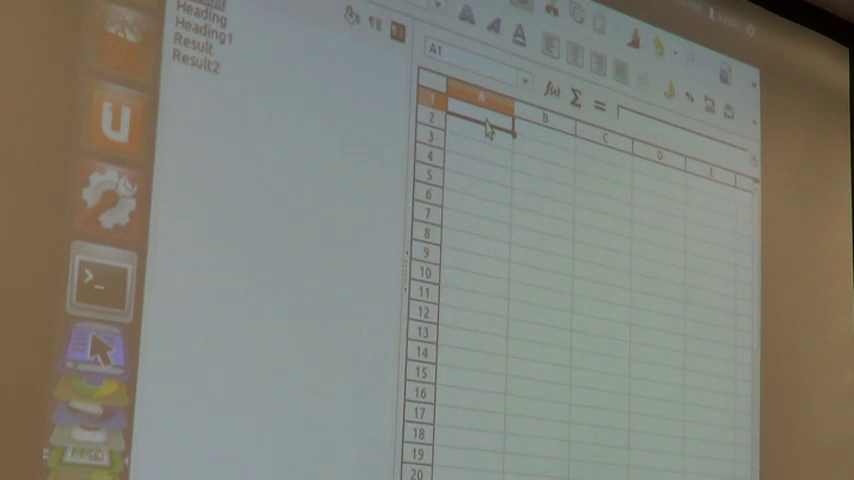
text(12)
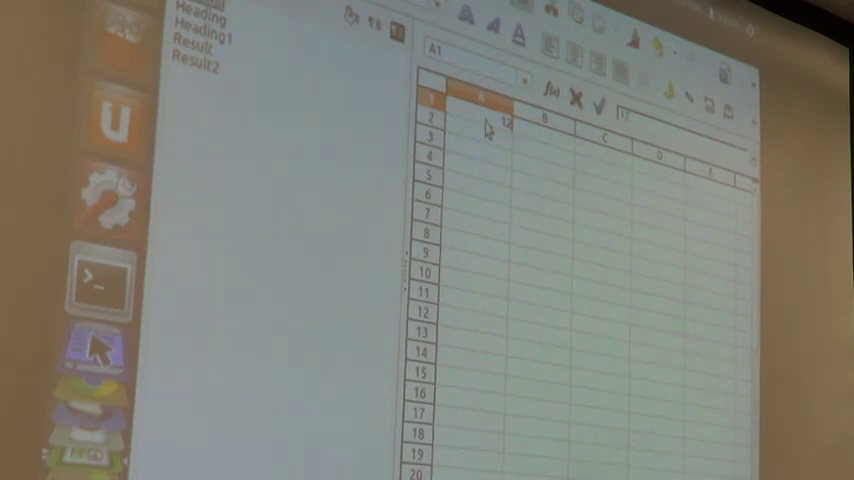
key(Return)
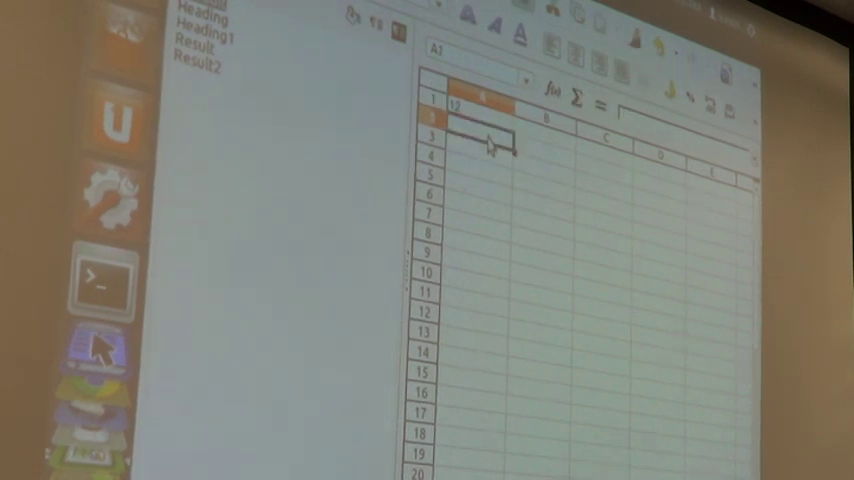
text(17)
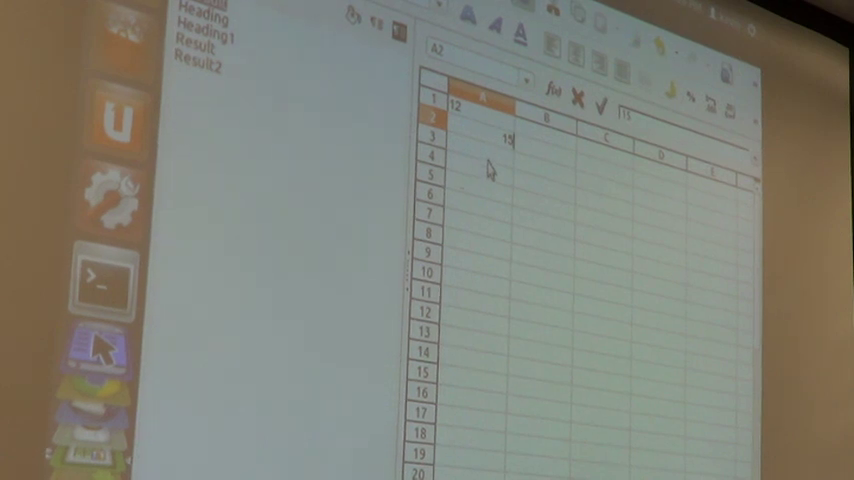
key(Return)
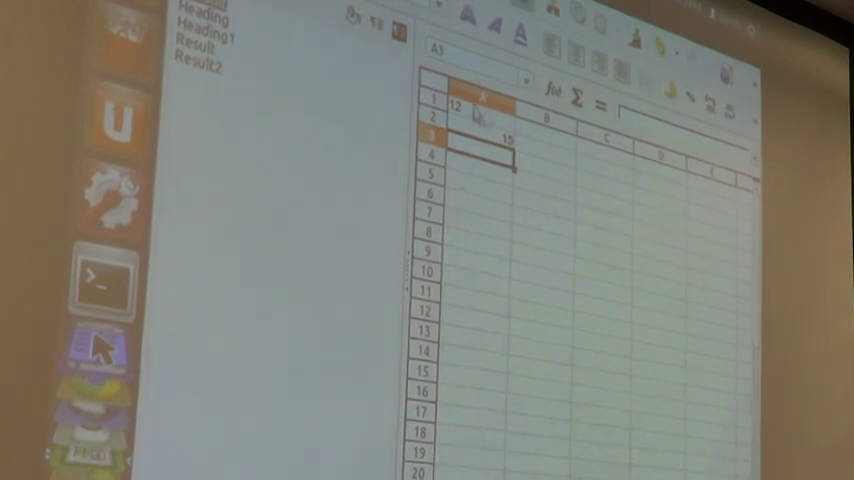
click(488, 140)
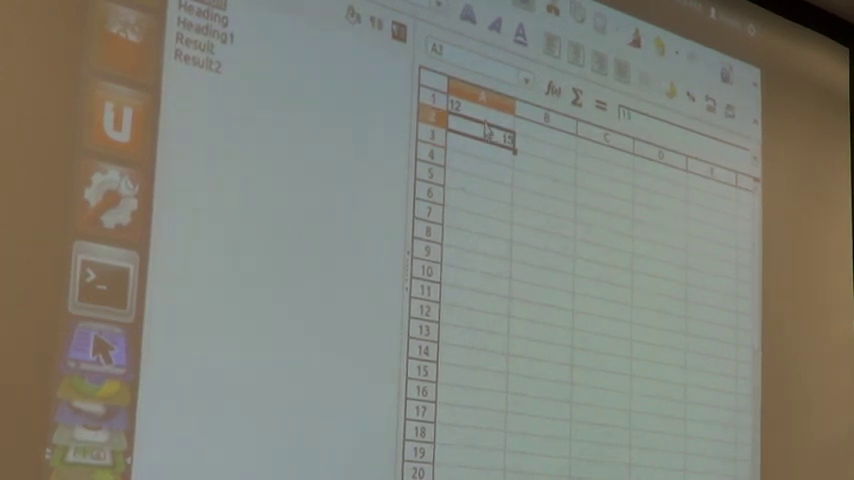
click(486, 118)
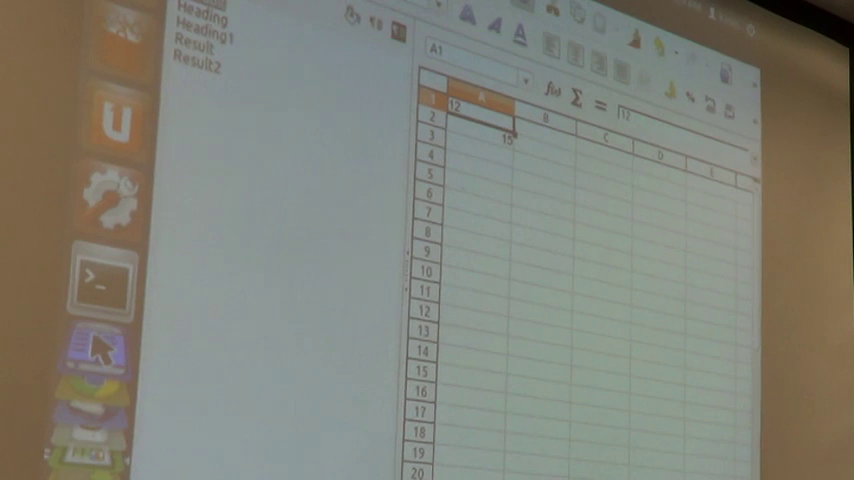
key(alt+o)
In Format Cells, replace A1's Text format with Number category, General format
key(Down)
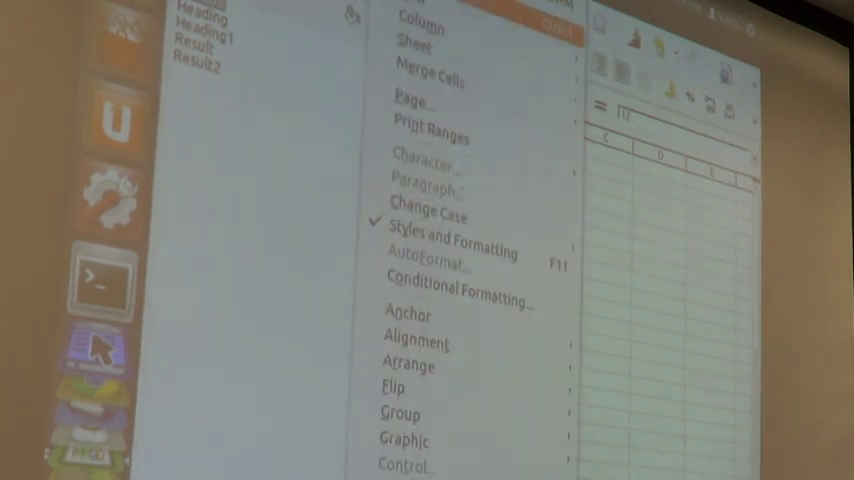
key(Return)
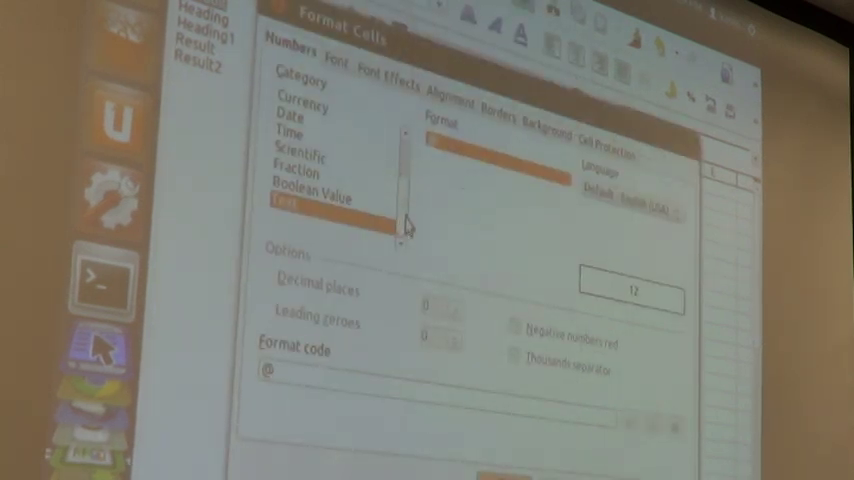
drag(404, 223, 406, 158)
click(312, 140)
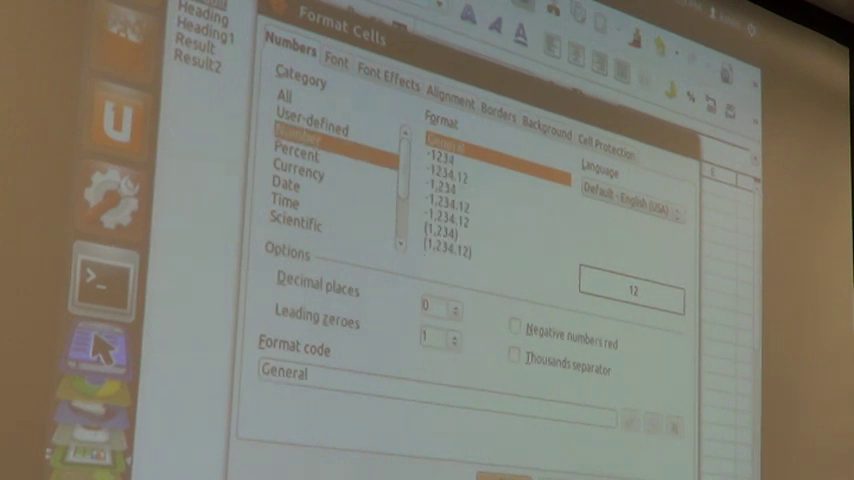
key(Return)
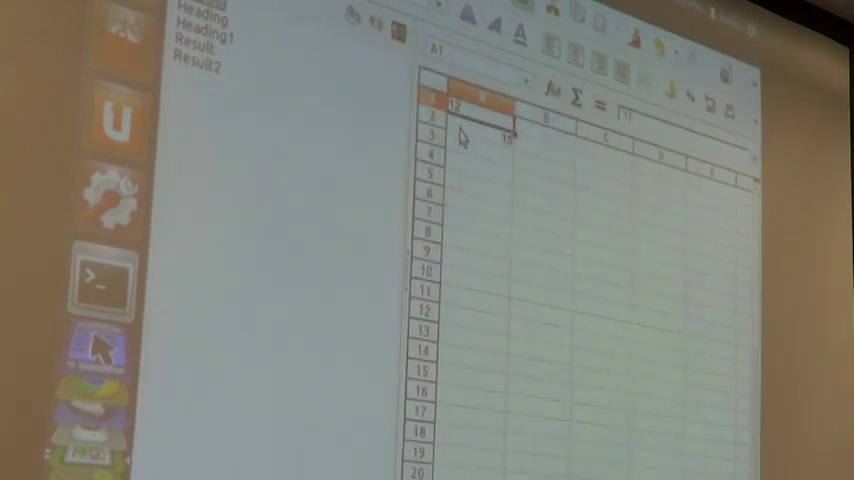
click(465, 108)
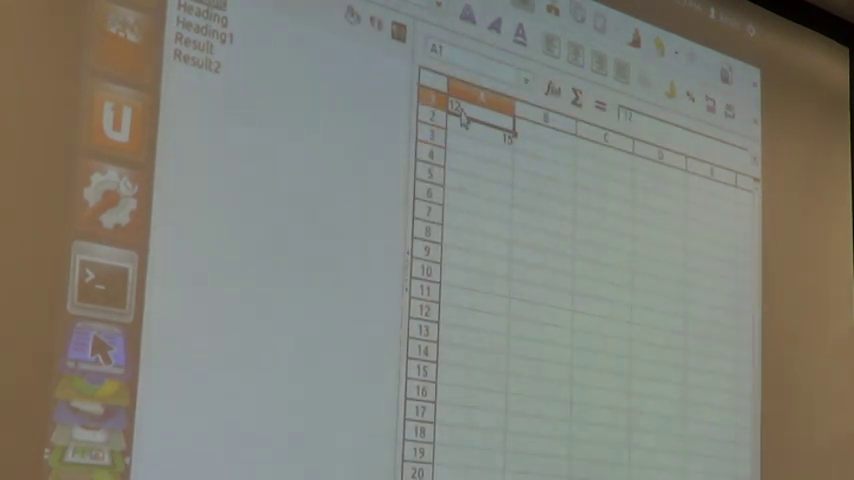
Re-commit the 12 from the formula bar so Calc stores it as a number
click(645, 130)
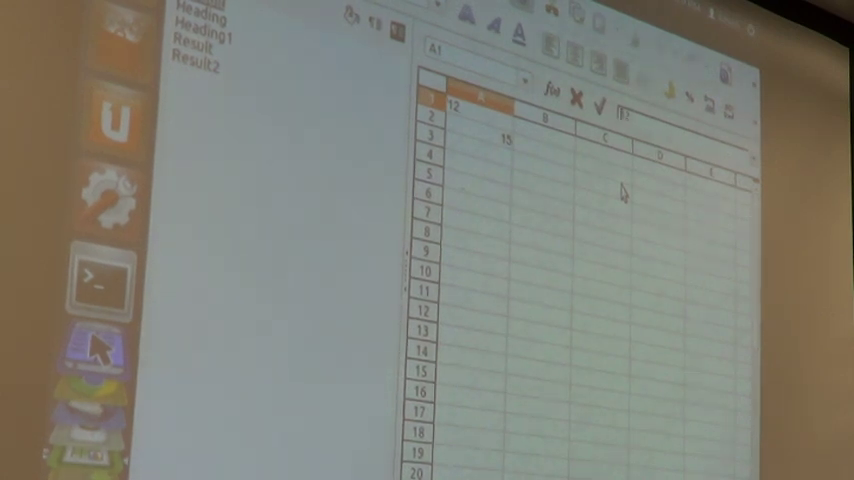
click(497, 170)
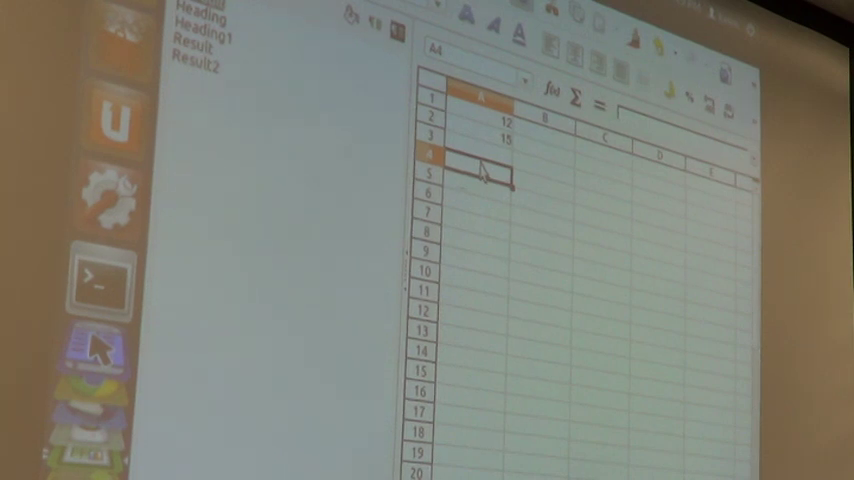